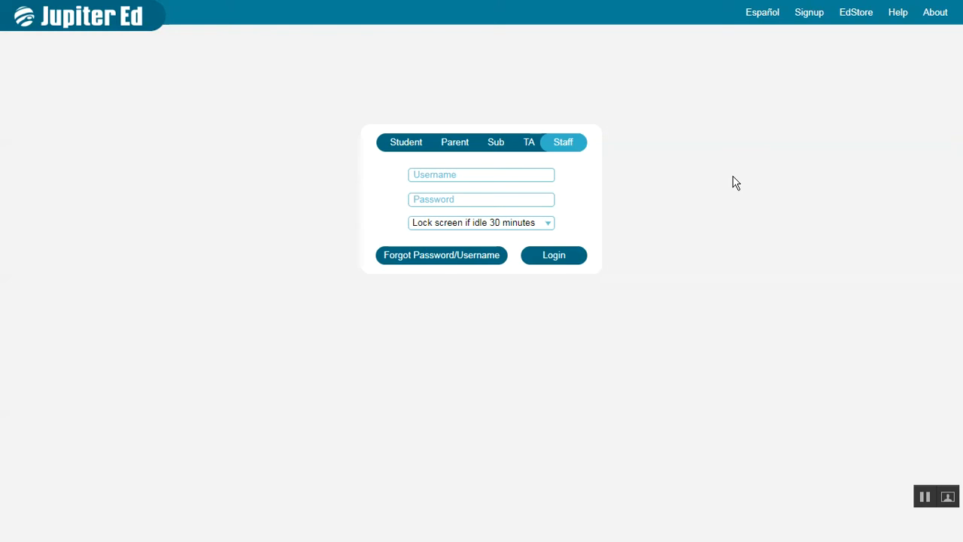
Examine the sign-in account-type options and the Post and Grades menus
{"action": "left_click", "coordinate": [410, 147]}
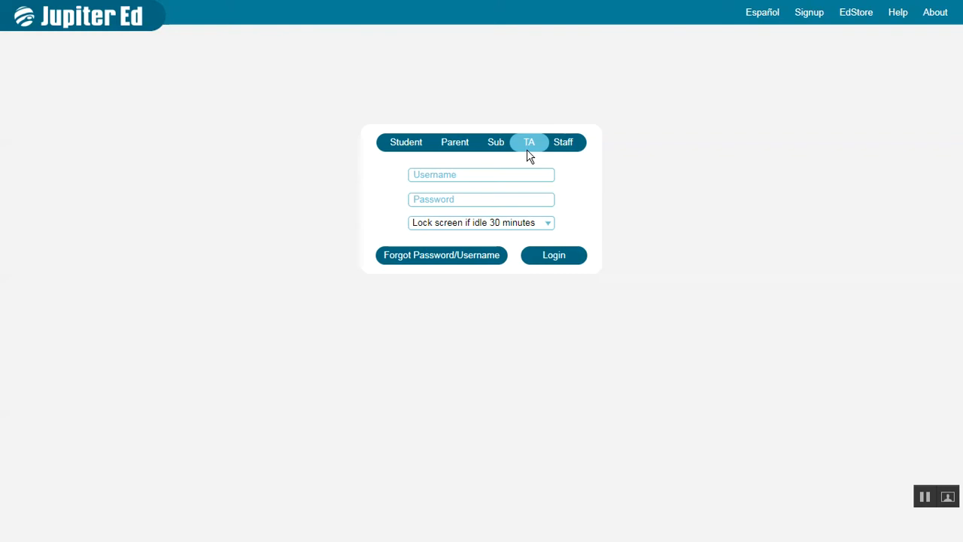
{"action": "left_click", "coordinate": [571, 153]}
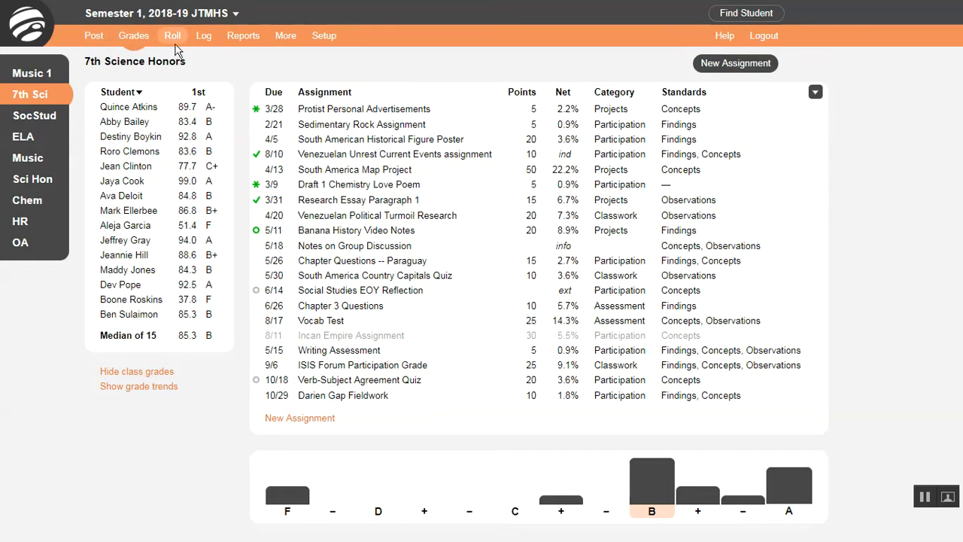
{"action": "left_click", "coordinate": [97, 39]}
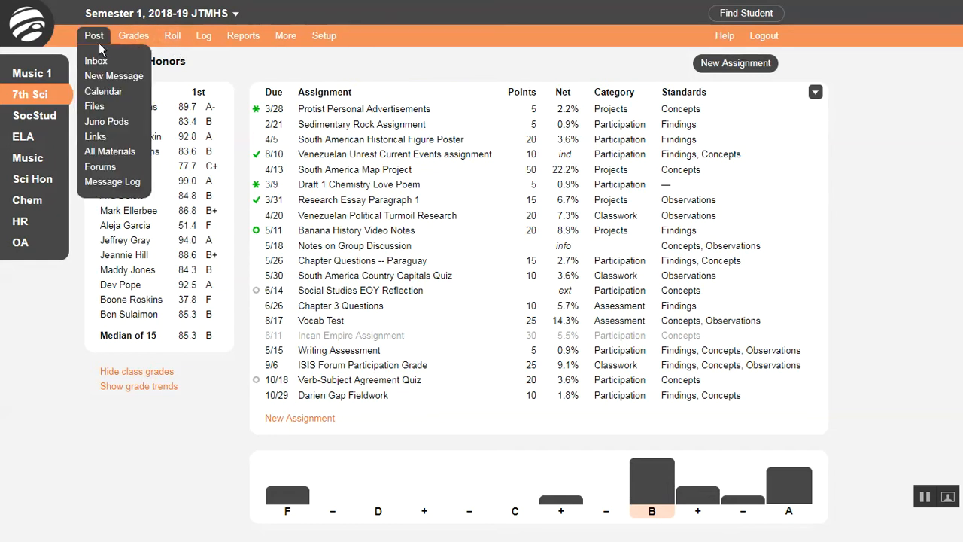
{"action": "left_click", "coordinate": [125, 41]}
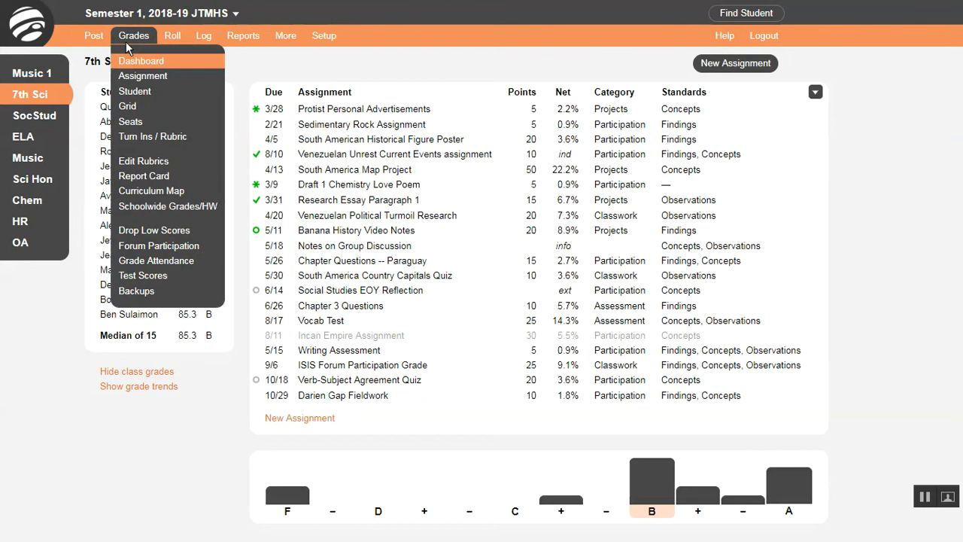
{"action": "left_click", "coordinate": [126, 41]}
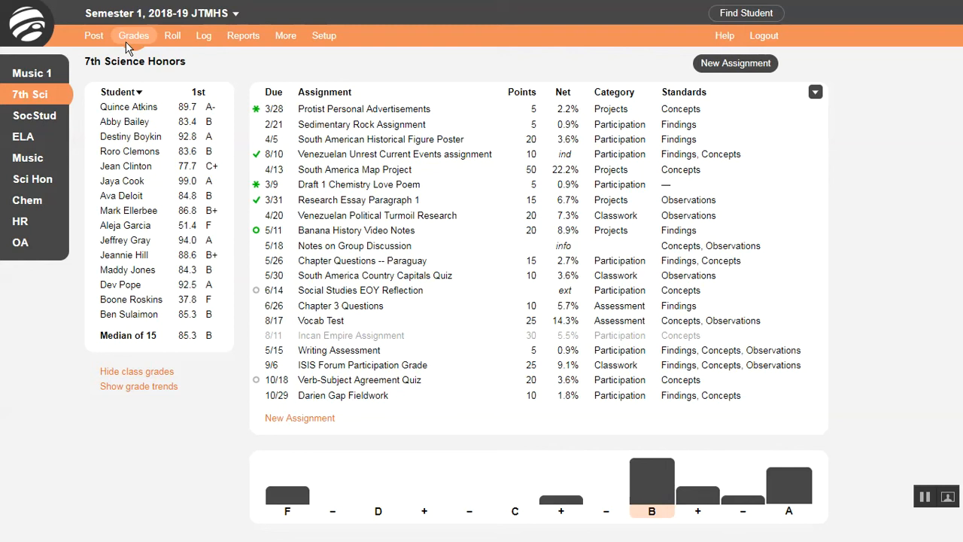
Switch into Admin Mode and then return to Teacher Mode
{"action": "left_click", "coordinate": [329, 42]}
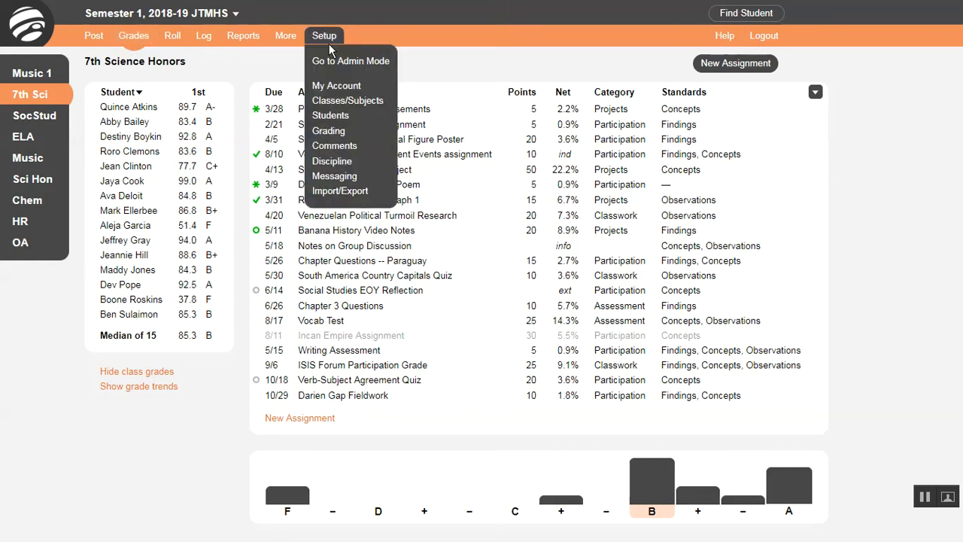
{"action": "left_click", "coordinate": [395, 64]}
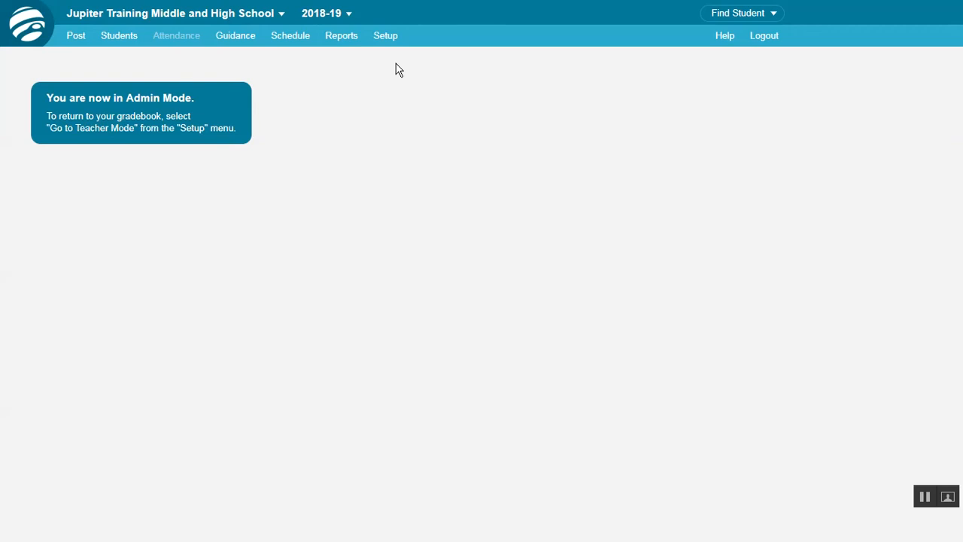
{"action": "left_click", "coordinate": [397, 37]}
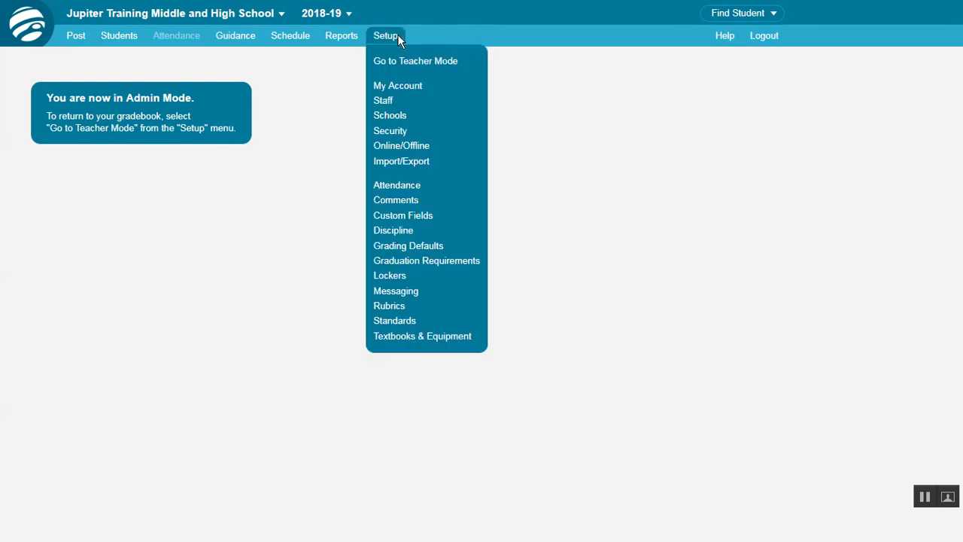
{"action": "left_click", "coordinate": [471, 62]}
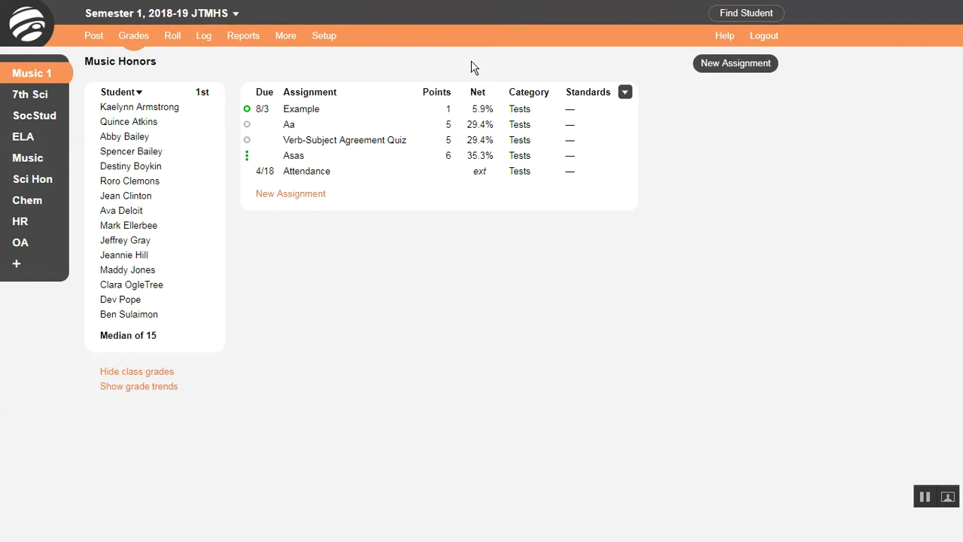
Browse the older grading periods list and switch between the SocStud and 7th Sci classes
{"action": "left_click", "coordinate": [331, 37]}
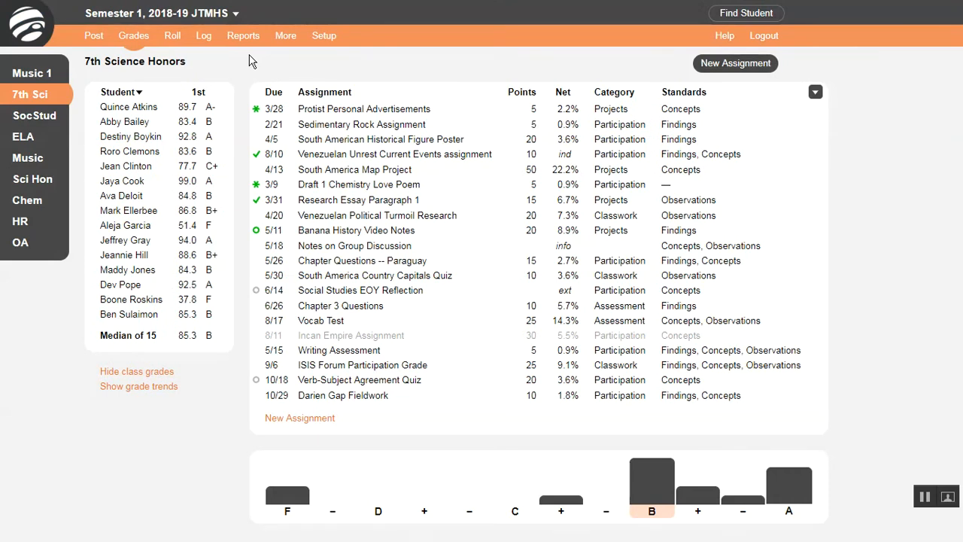
{"action": "left_click", "coordinate": [235, 14]}
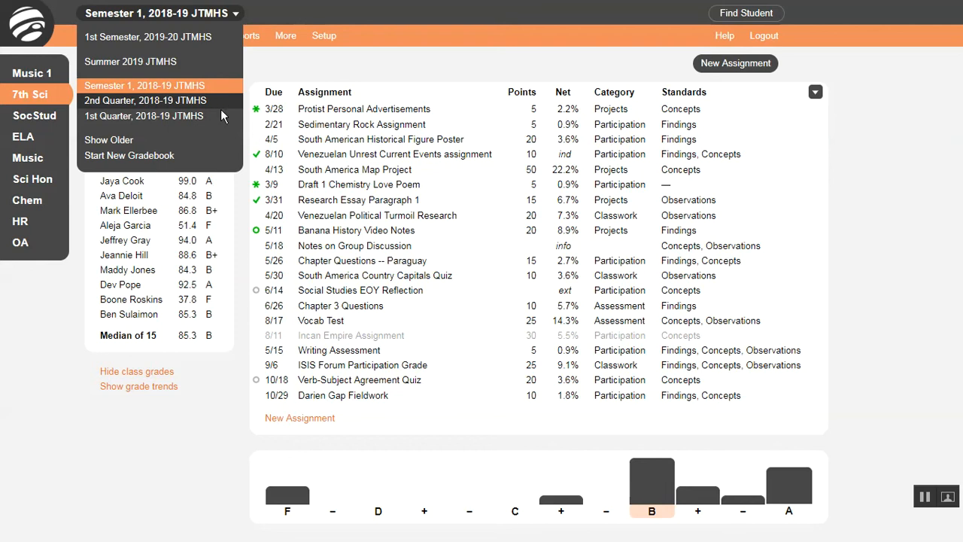
{"action": "left_click", "coordinate": [217, 138]}
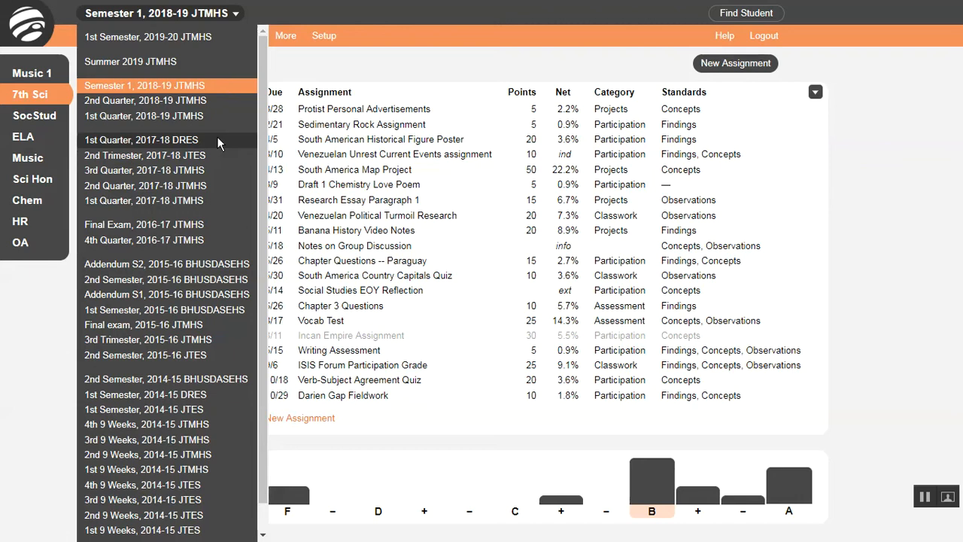
{"action": "left_click", "coordinate": [306, 78]}
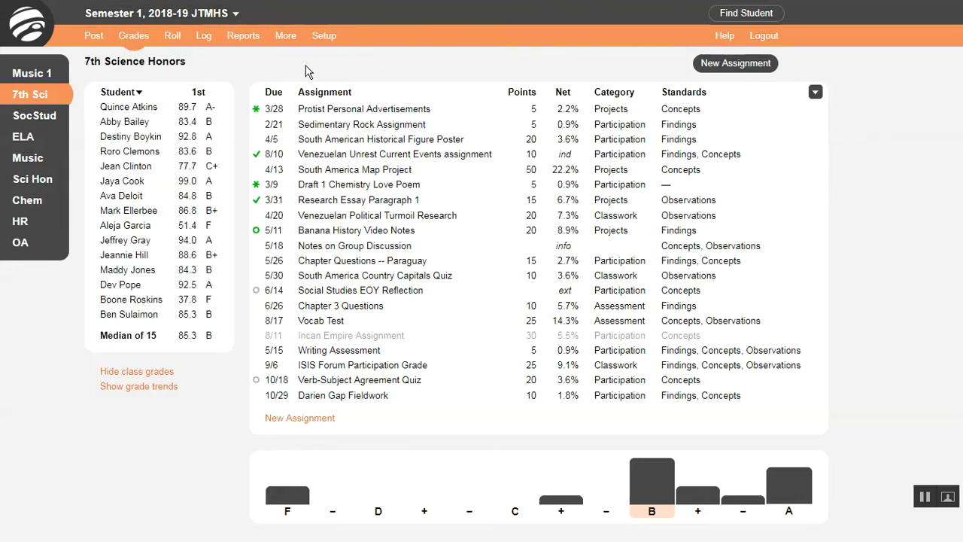
{"action": "left_click", "coordinate": [52, 120]}
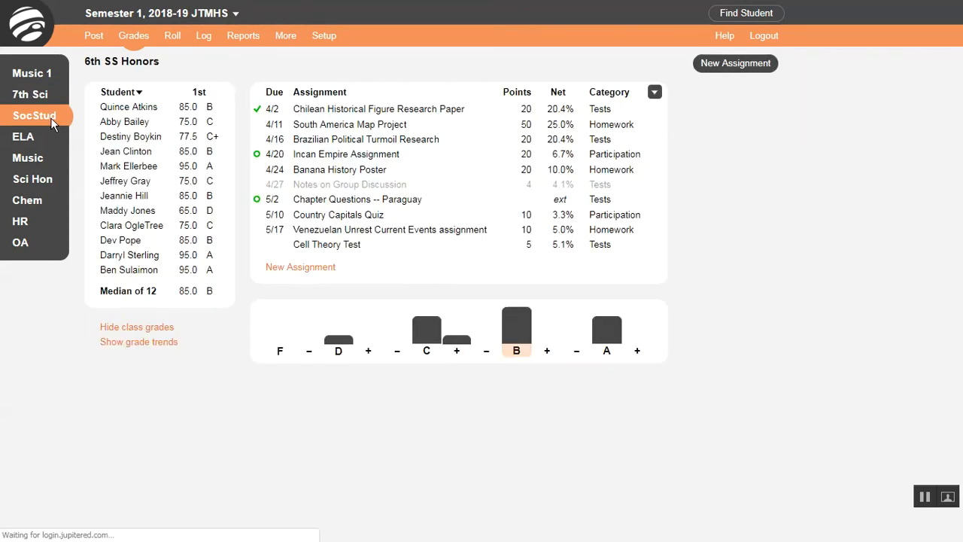
{"action": "left_click", "coordinate": [49, 94]}
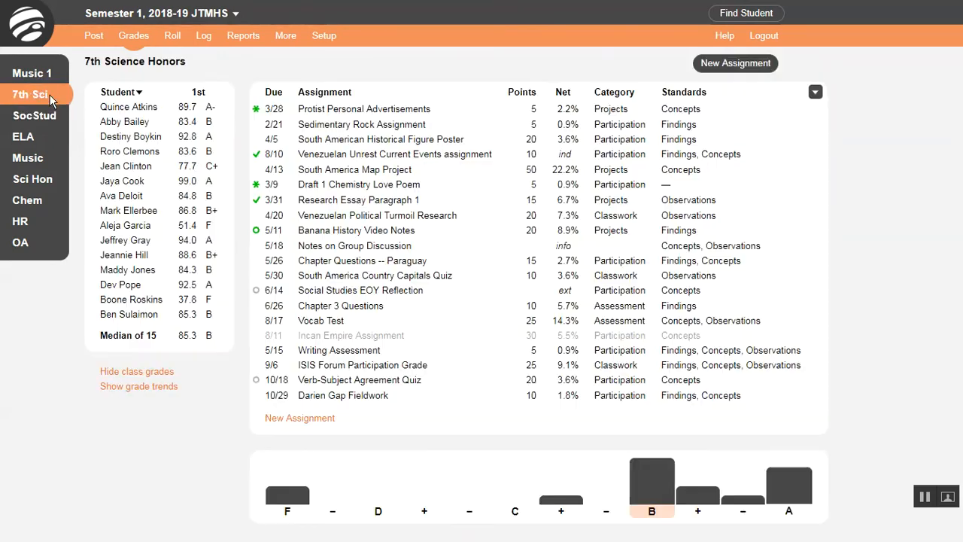
Enter Admin Mode and review the school and school-year selectors
{"action": "left_click", "coordinate": [326, 37]}
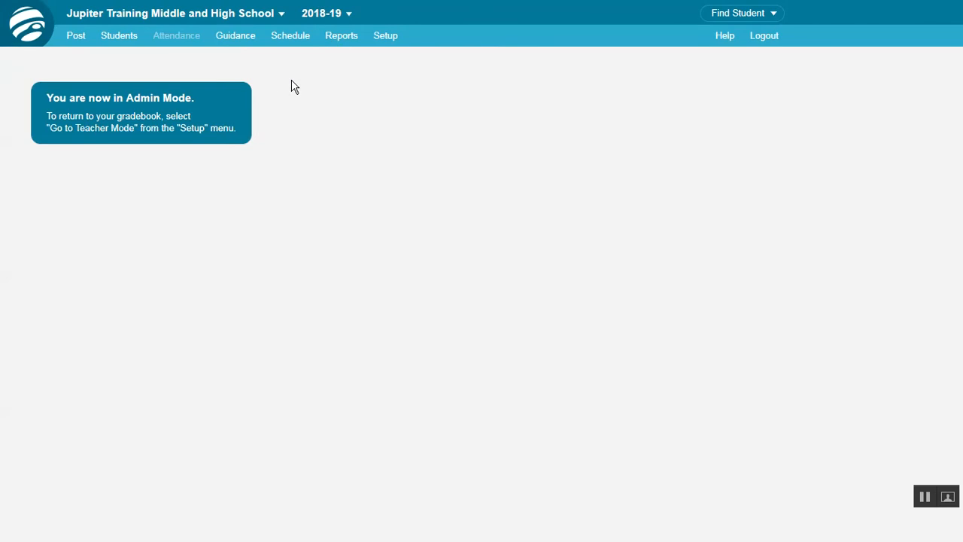
{"action": "left_click", "coordinate": [282, 15]}
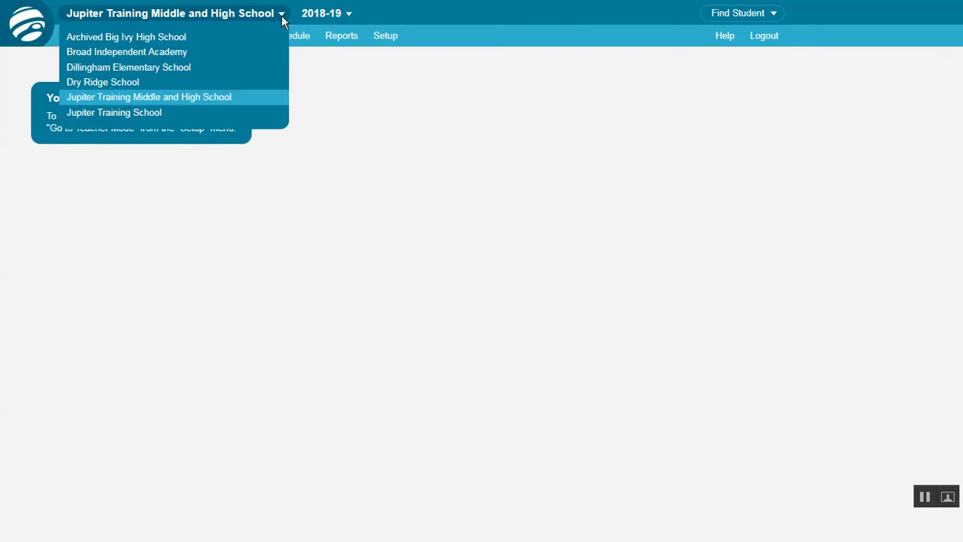
{"action": "left_click", "coordinate": [282, 15]}
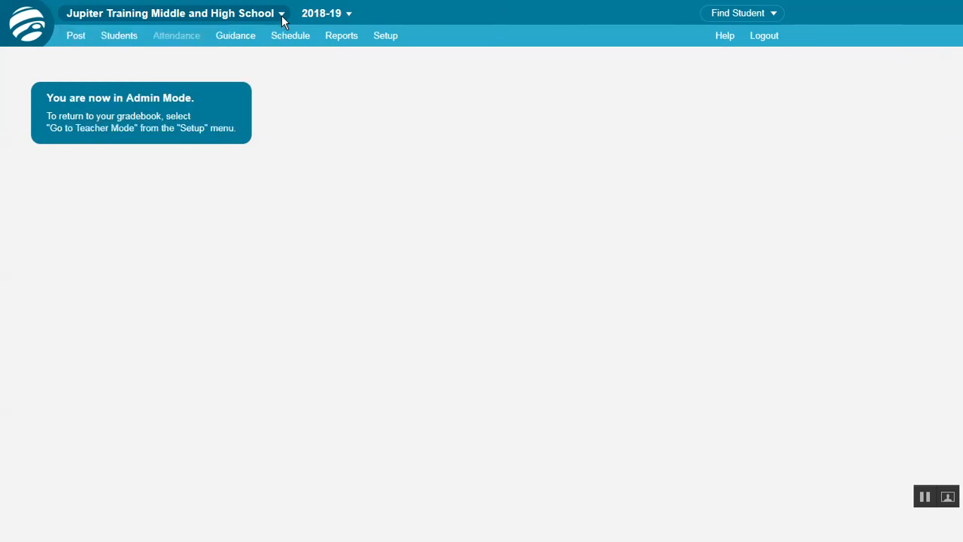
{"action": "left_click", "coordinate": [347, 14]}
{"action": "left_click", "coordinate": [347, 14]}
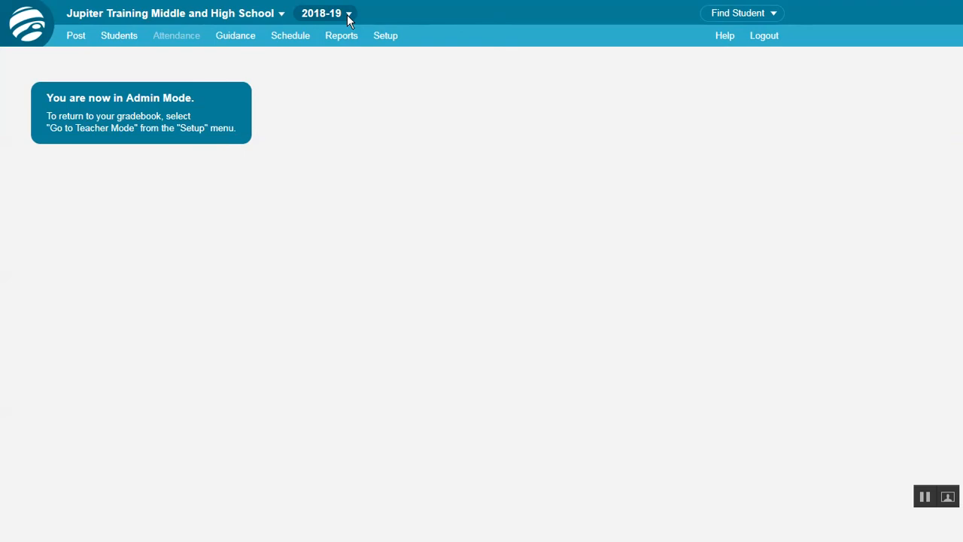
Filter the student finder to Grade 9 and search for students named jaya
{"action": "left_click", "coordinate": [772, 14]}
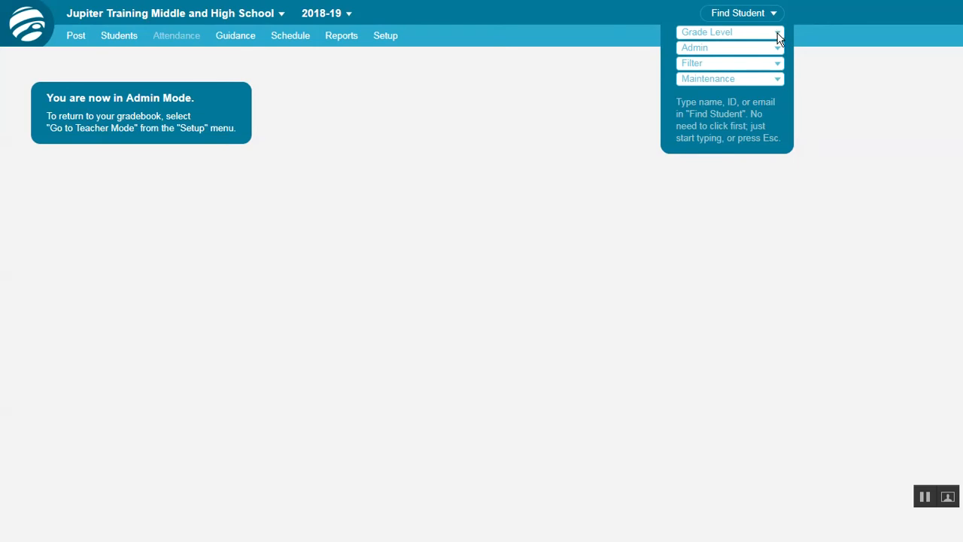
{"action": "left_click", "coordinate": [777, 33]}
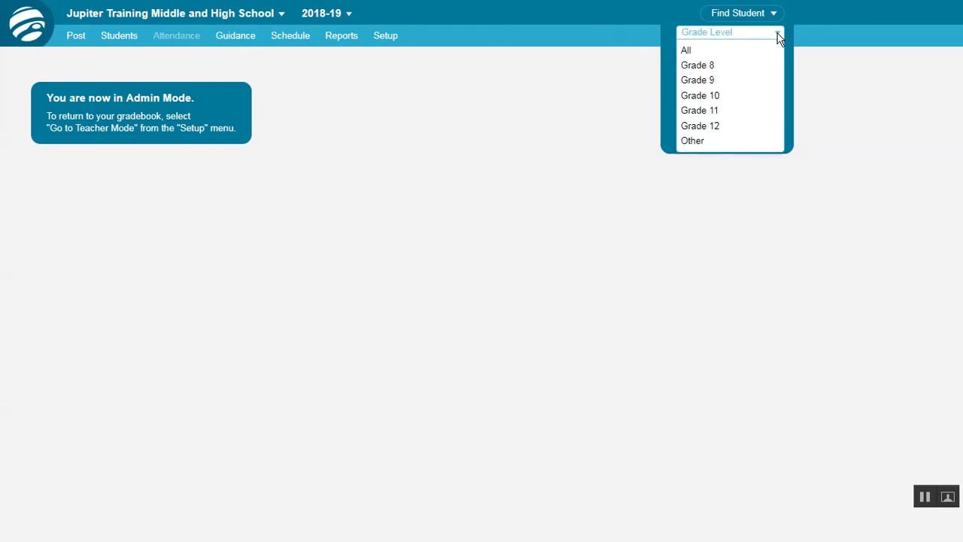
{"action": "left_click", "coordinate": [743, 82]}
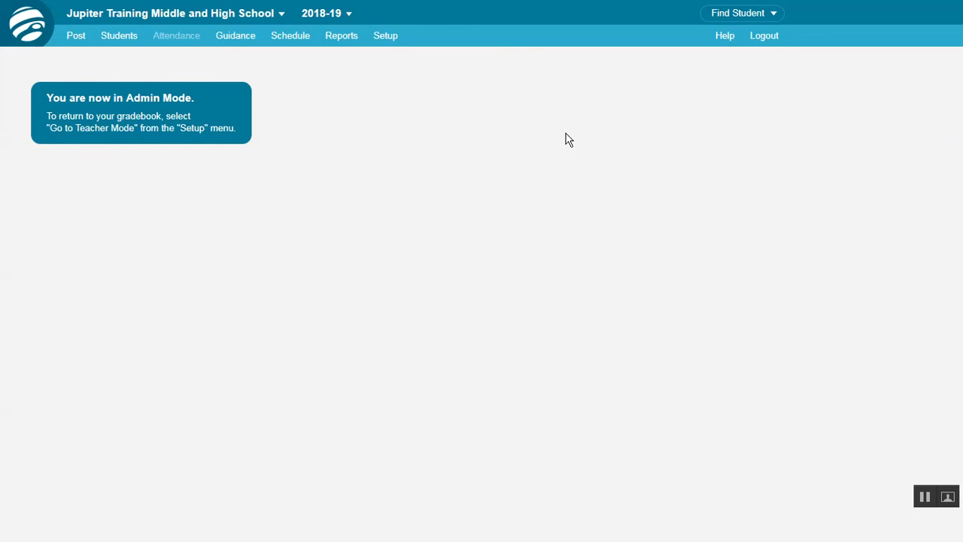
{"action": "left_click", "coordinate": [741, 11]}
{"action": "type", "text": "jaya"}
Return to the teacher gradebook and search Find Student for jaya
{"action": "left_click", "coordinate": [392, 34]}
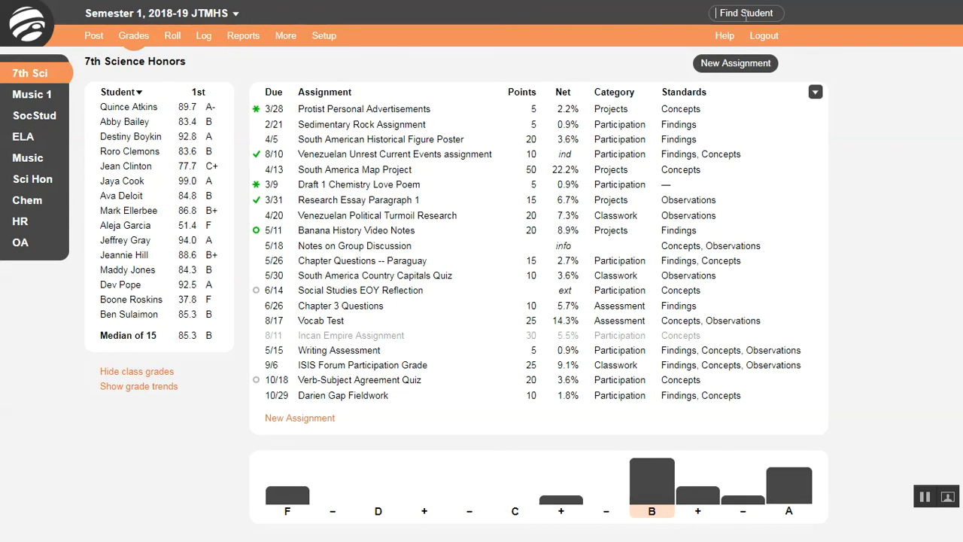
{"action": "left_click", "coordinate": [746, 14]}
{"action": "type", "text": "jaya"}
Open the Help panel and browse its table of contents to the Assignments topic, then close it
{"action": "left_click", "coordinate": [724, 40]}
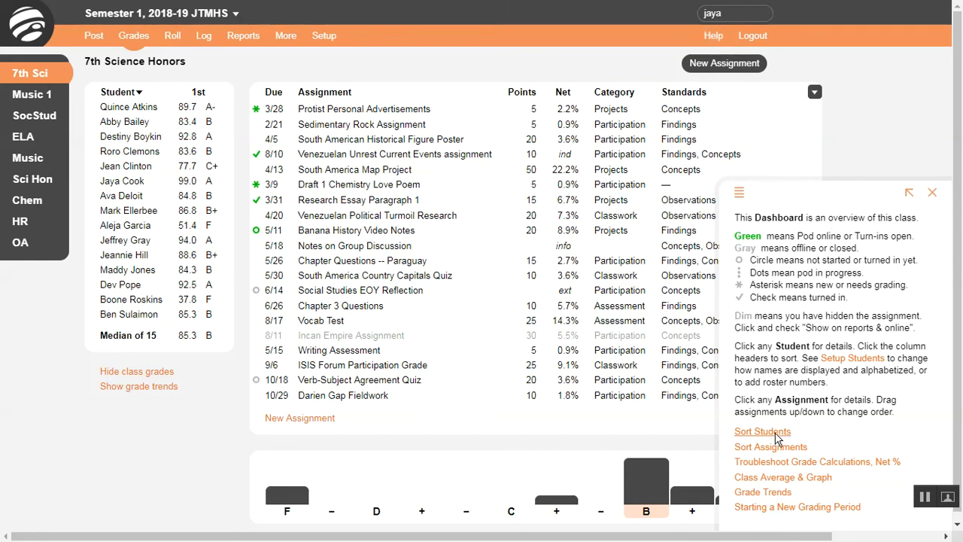
{"action": "left_click", "coordinate": [741, 197]}
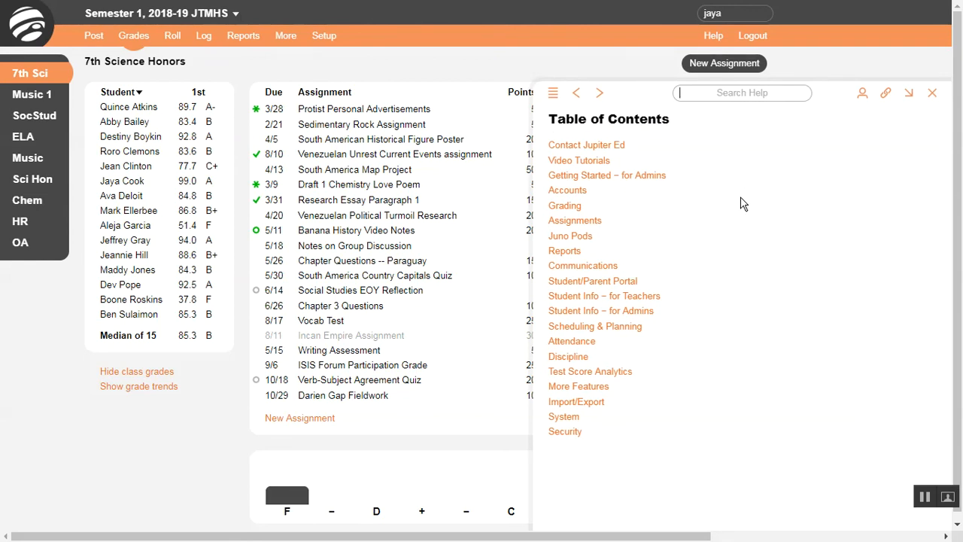
{"action": "left_click", "coordinate": [576, 220]}
{"action": "left_click", "coordinate": [575, 223]}
{"action": "left_click", "coordinate": [933, 94]}
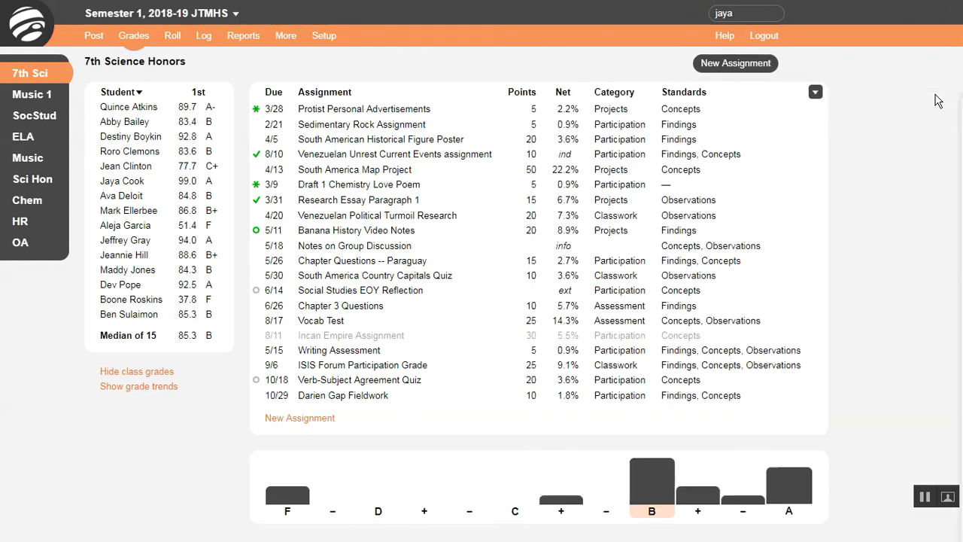
{"action": "left_click", "coordinate": [725, 36]}
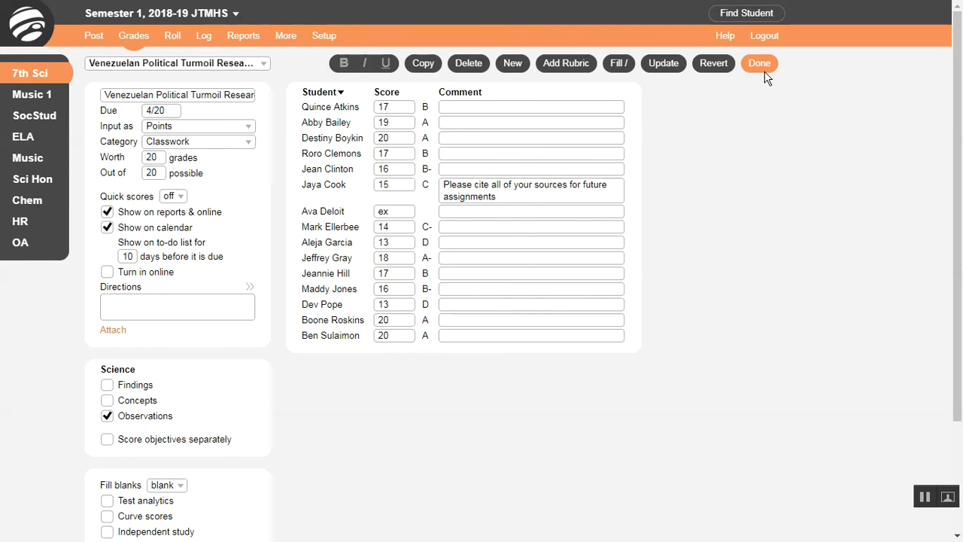
Revert the open assignment's edits and hide the class grades on the dashboard
{"action": "left_click", "coordinate": [714, 63]}
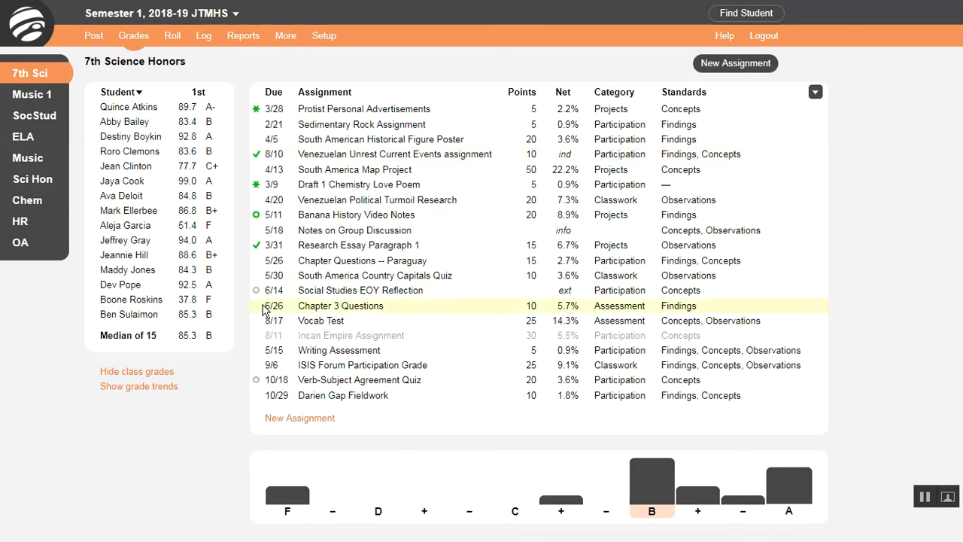
{"action": "left_click", "coordinate": [173, 373]}
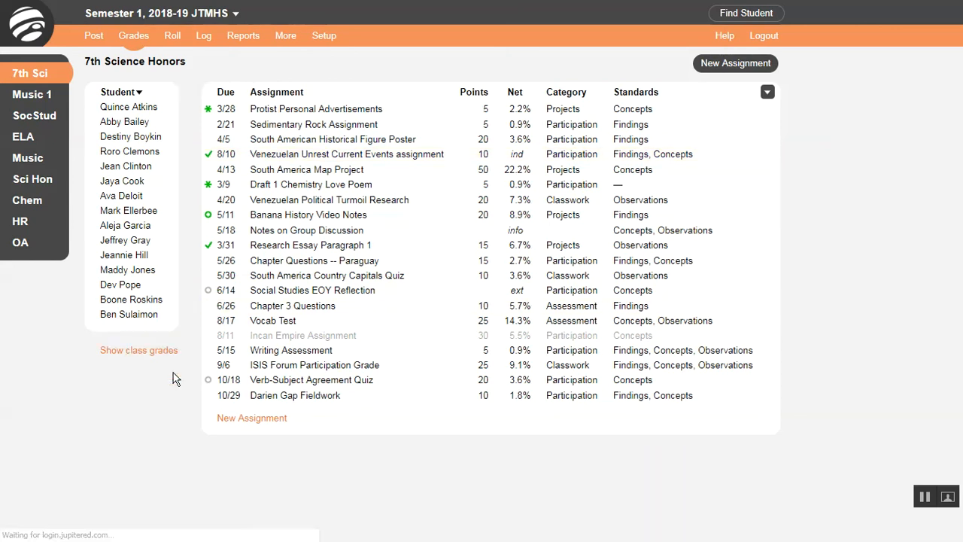
Sort assignments by category, then use custom order and move Draft 1 Chemistry Love Poem below Chapter Questions -- Paraguay
{"action": "left_click", "coordinate": [572, 92]}
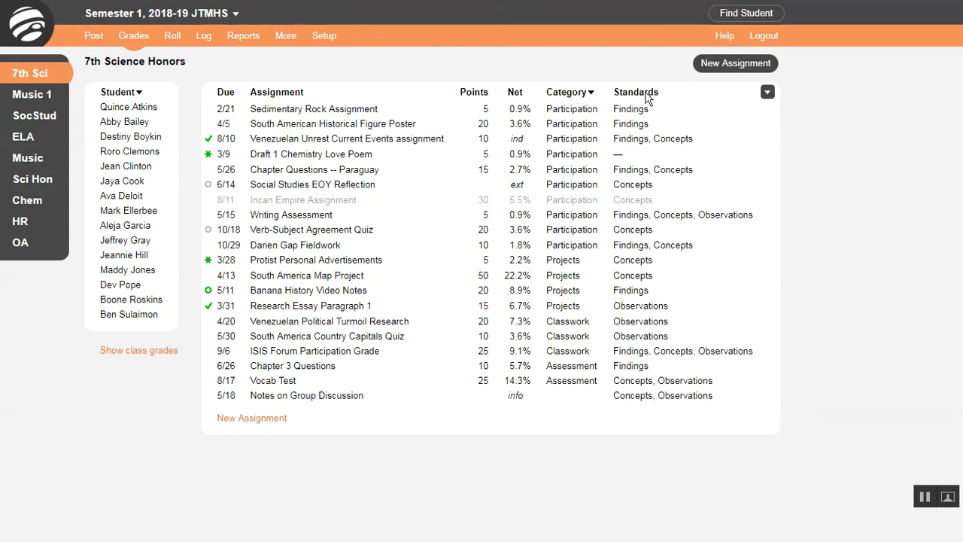
{"action": "left_click", "coordinate": [768, 93]}
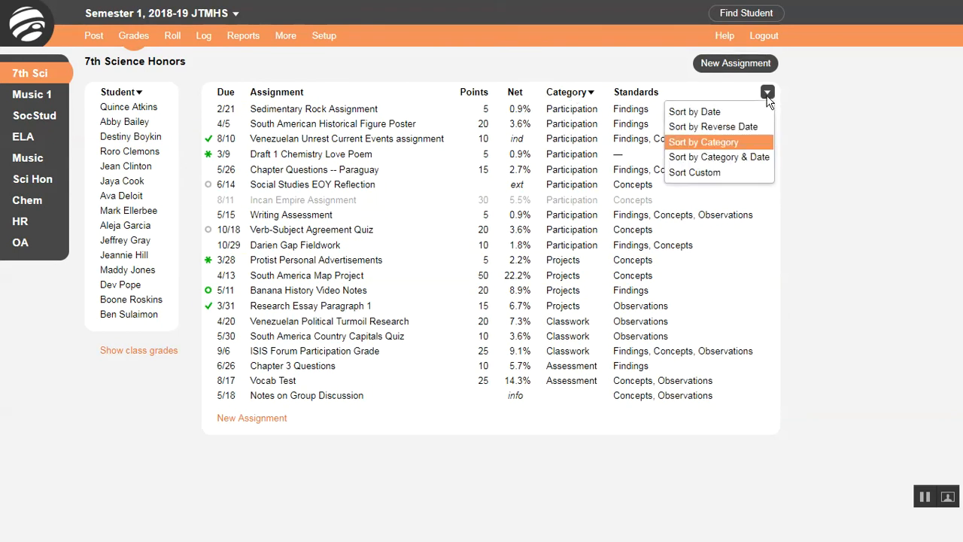
{"action": "left_click", "coordinate": [699, 173]}
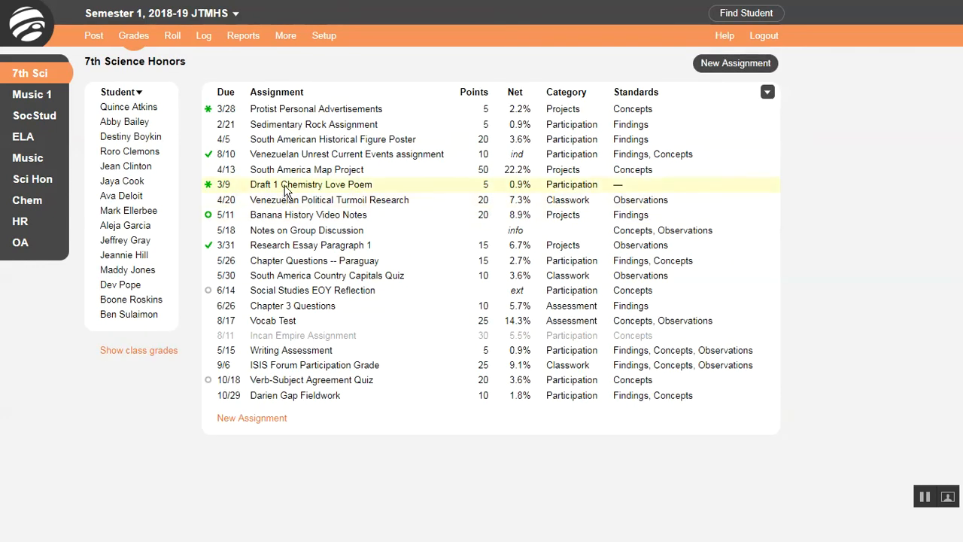
{"action": "left_click_drag", "start_coordinate": [285, 193], "coordinate": [283, 268]}
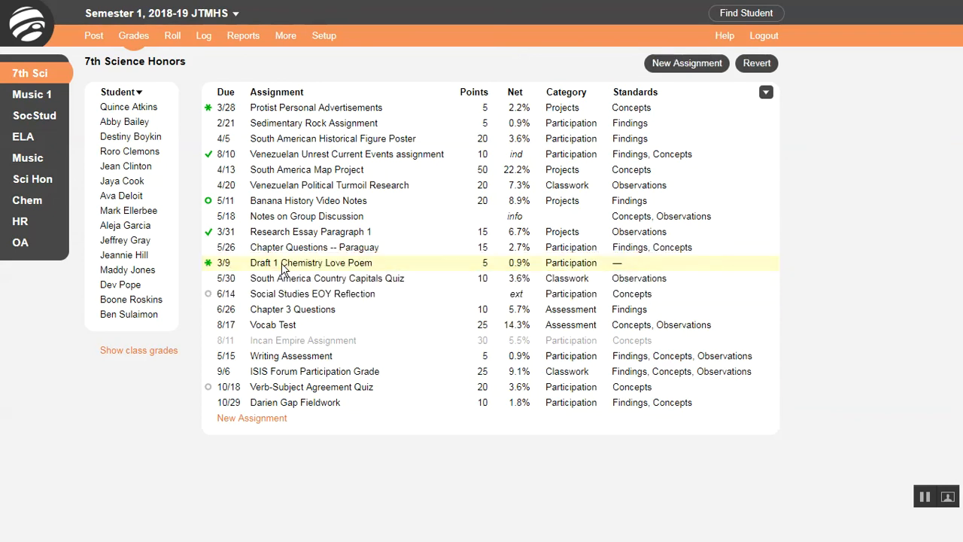
Open the Chapter Questions -- Paraguay assignment and move through the student score fields
{"action": "left_click", "coordinate": [288, 251]}
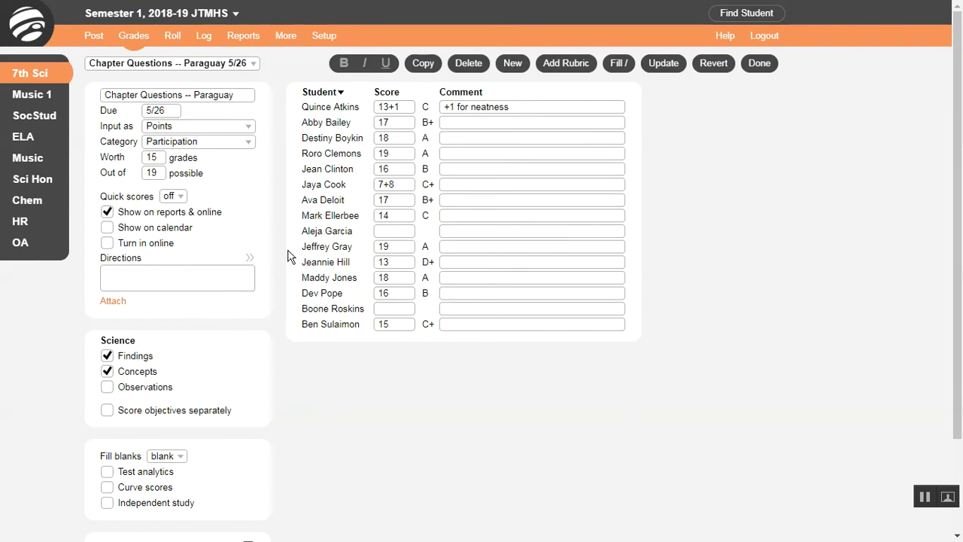
{"action": "left_click", "coordinate": [399, 142]}
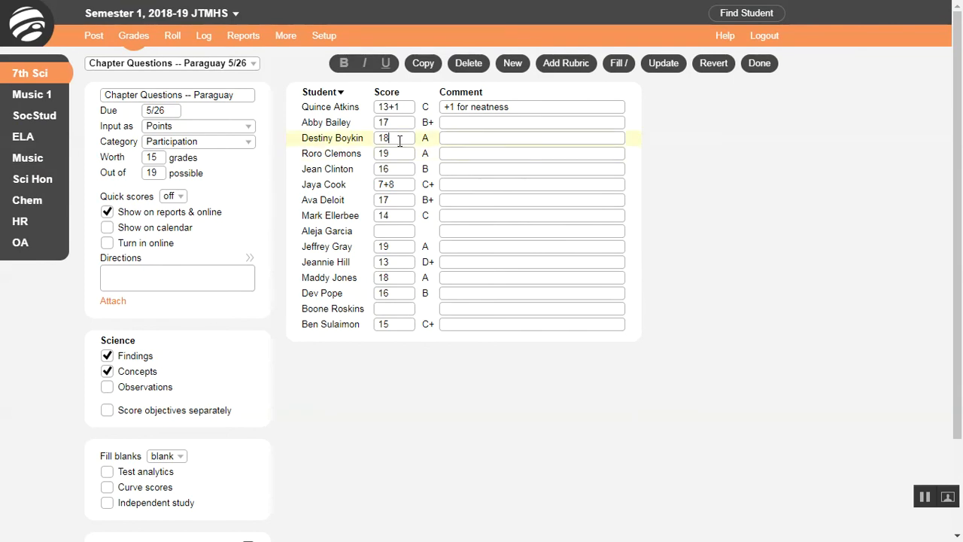
{"action": "key", "text": "Tab"}
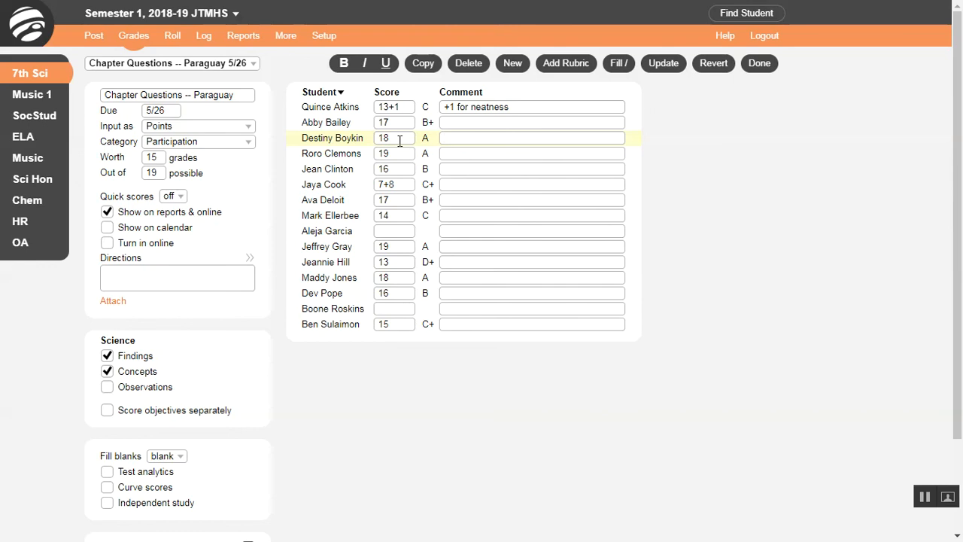